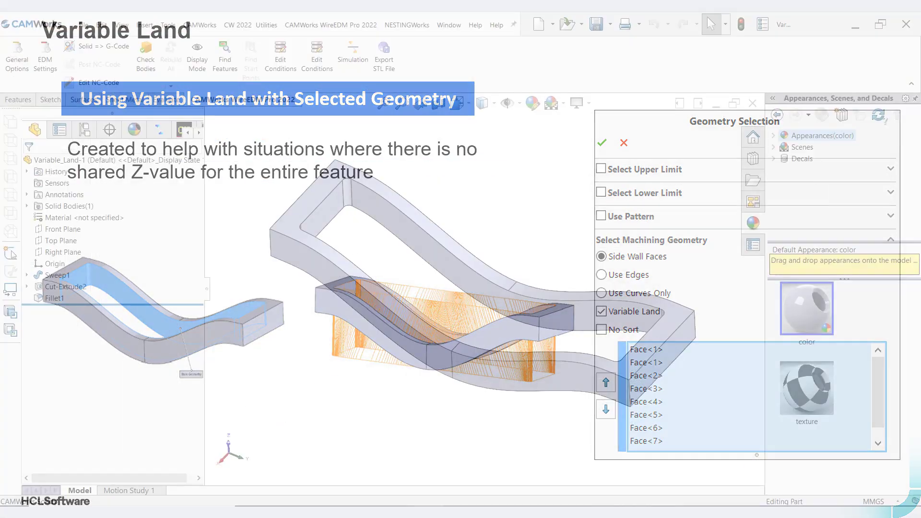
- Insert an EDM 2X In profile feature under the EDM Plane in the CAMWorks Feature Tree
key(Escape)
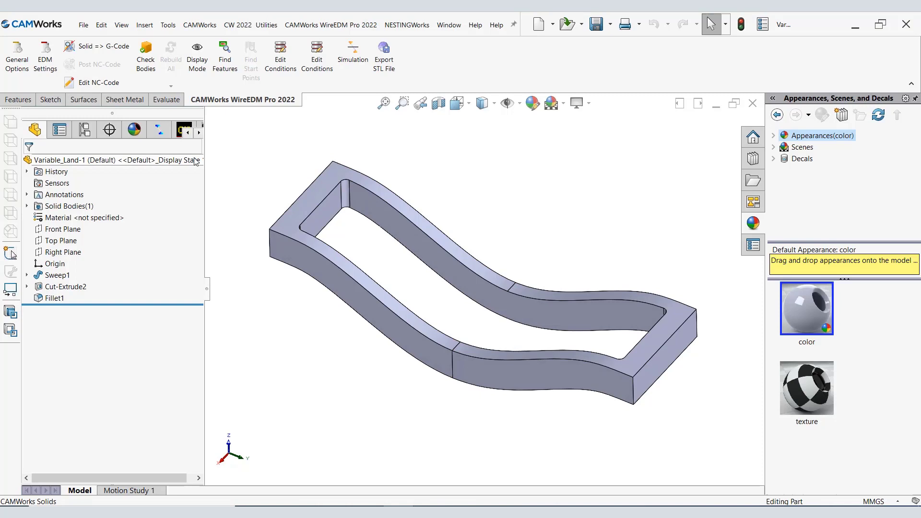
click(159, 132)
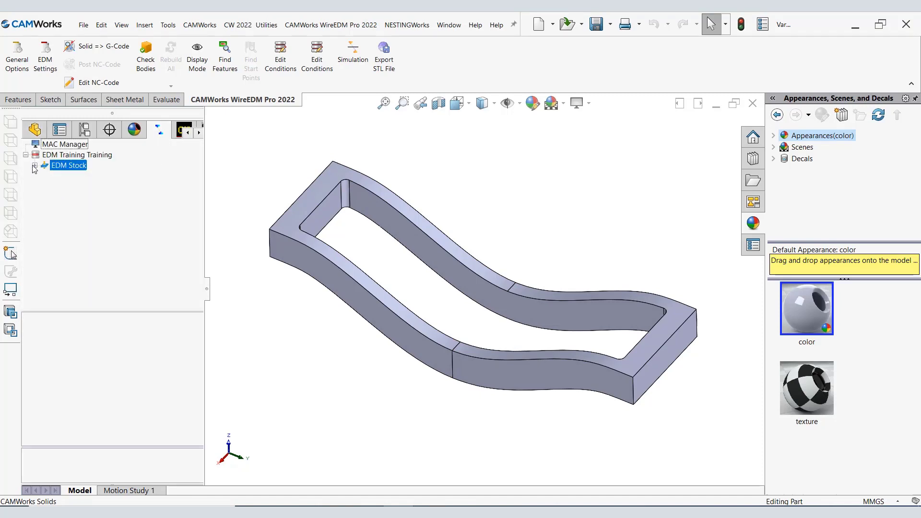
click(40, 167)
click(68, 175)
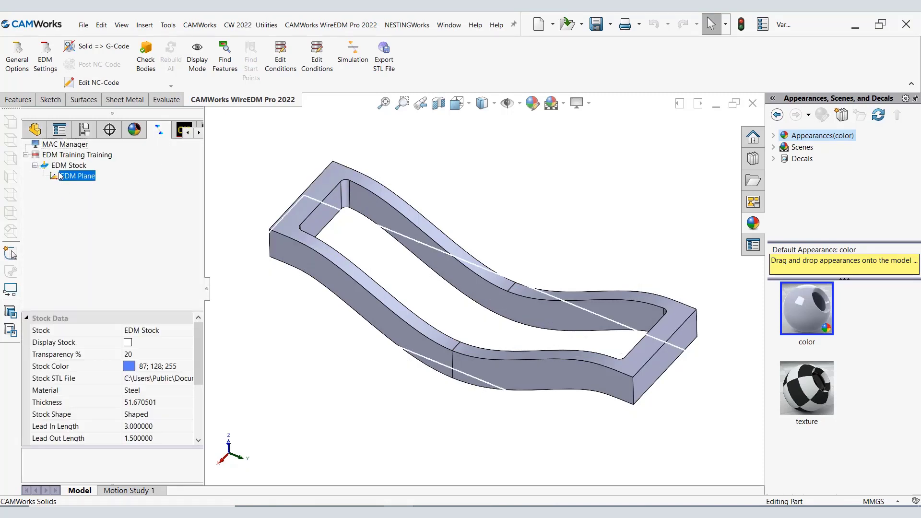
right_click(67, 178)
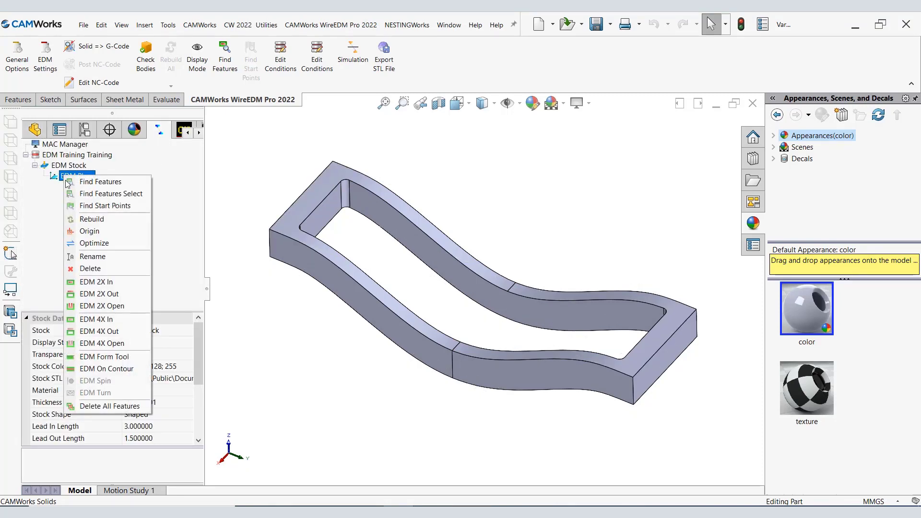
click(97, 286)
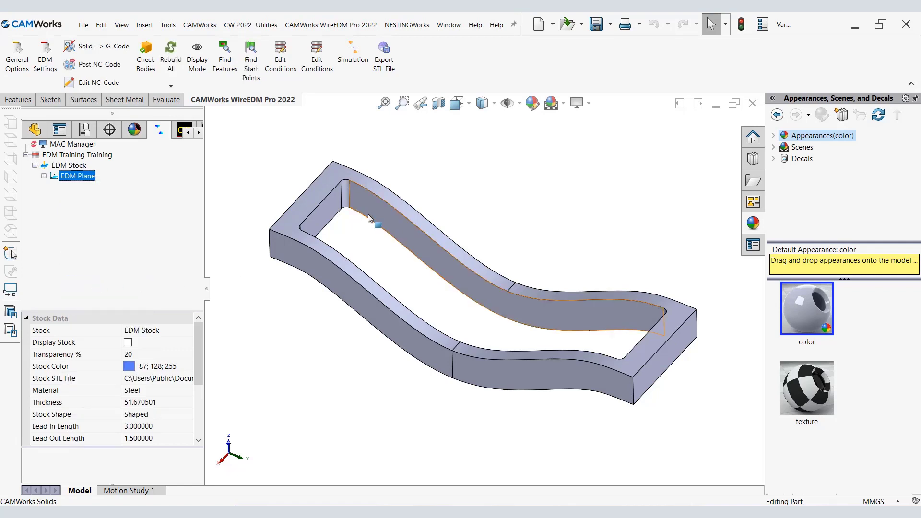
- Expand the EDM Plane branch and select the new 2X Inside 01 feature
click(44, 176)
click(94, 187)
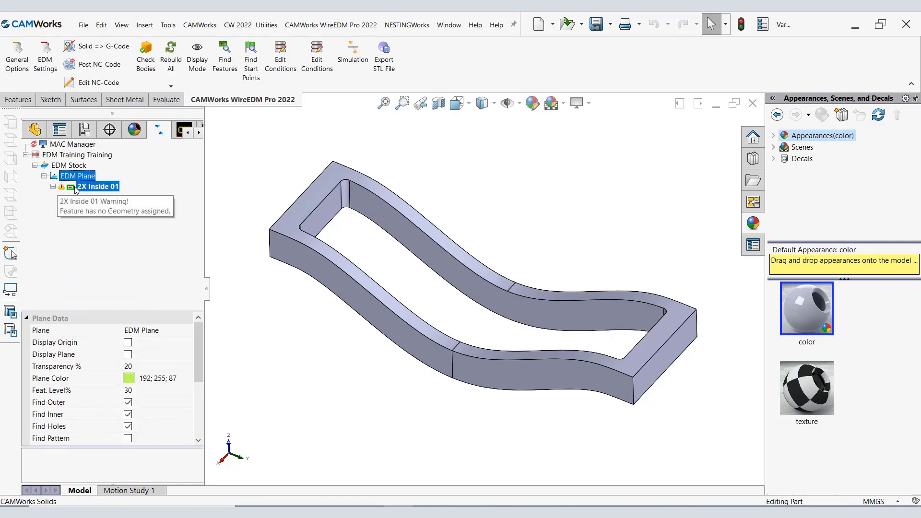
right_click(76, 186)
- Give 2X Inside 01 the tangent inner wall faces as geometry, with Variable Land enabled
click(109, 206)
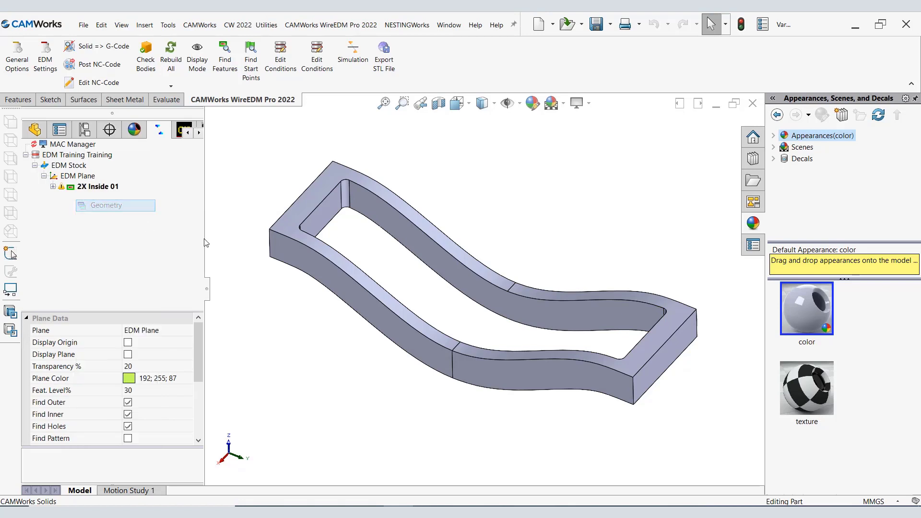
click(372, 215)
right_click(380, 214)
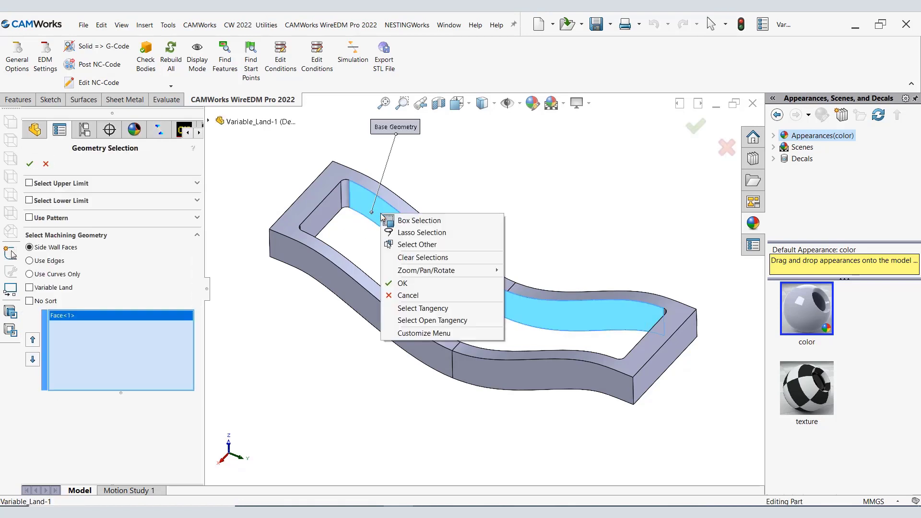
click(410, 308)
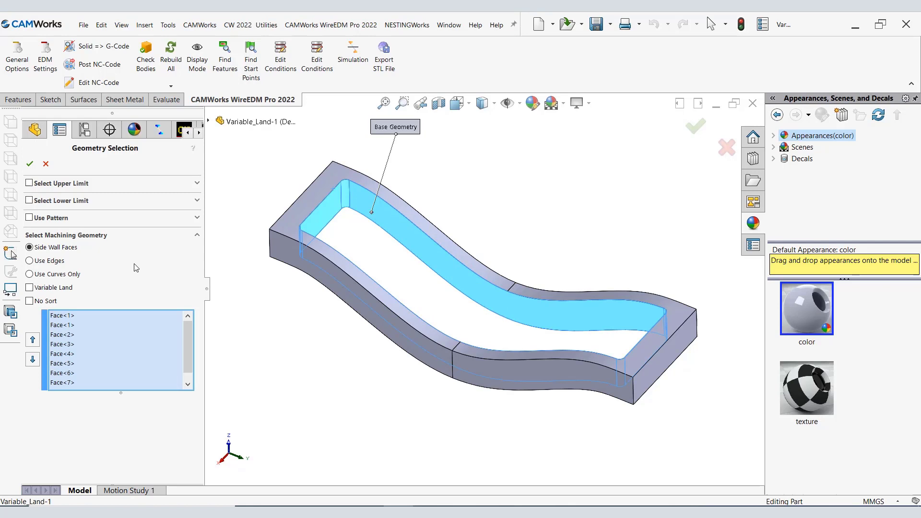
click(29, 288)
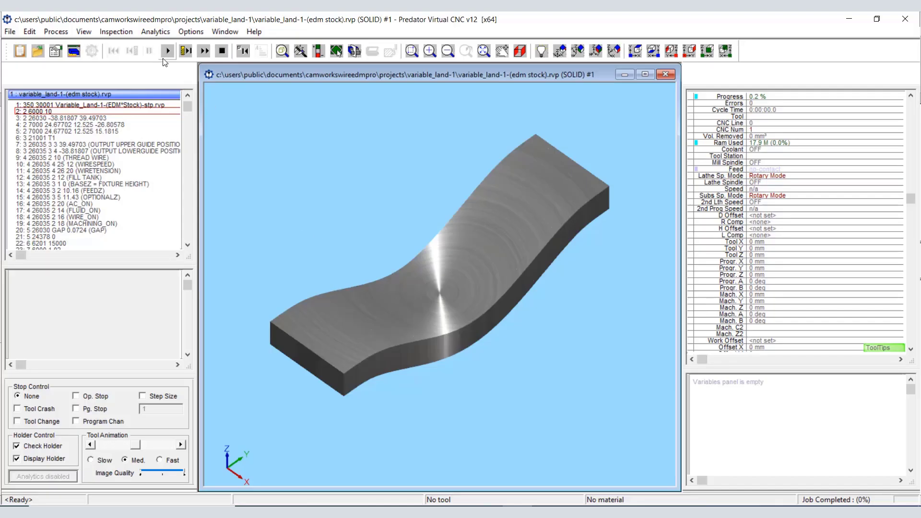
- Run the wire EDM simulation to 100%, then select the freed inner slug
click(167, 52)
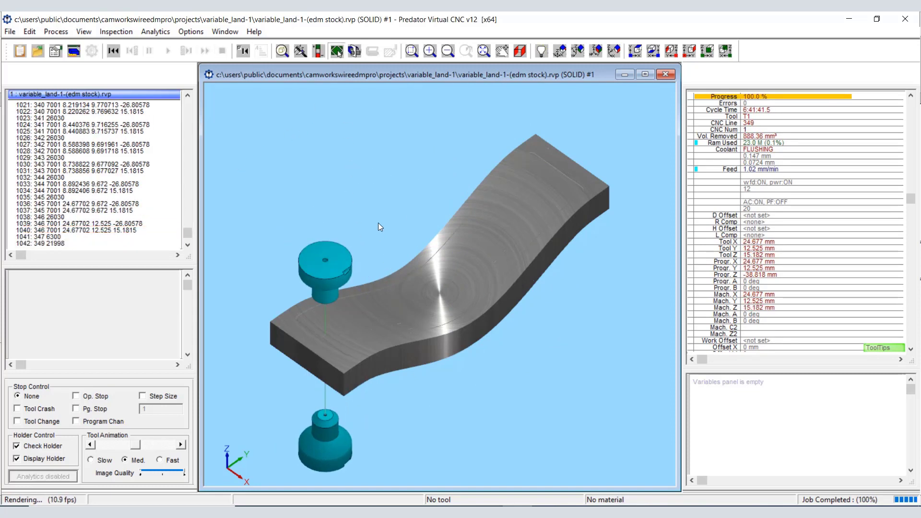
click(336, 57)
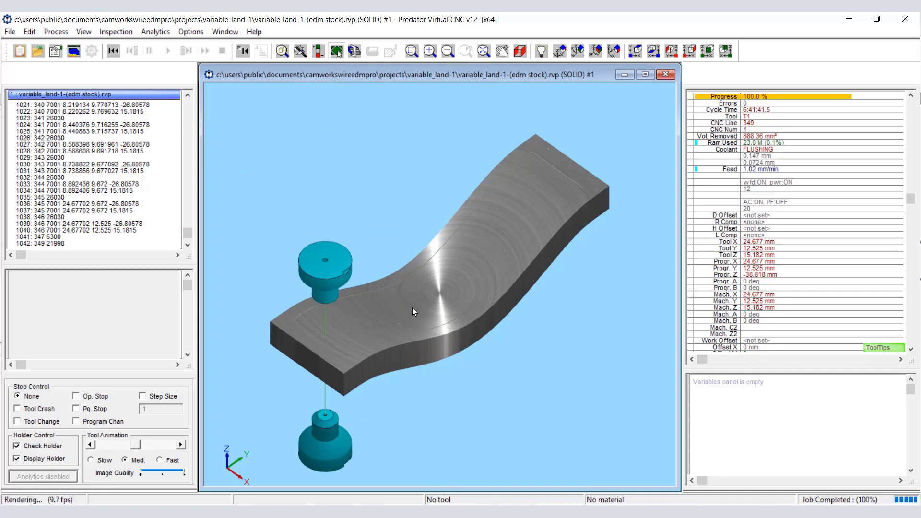
- Remove the selected inner slug, leaving the hollow curved frame
right_click(459, 266)
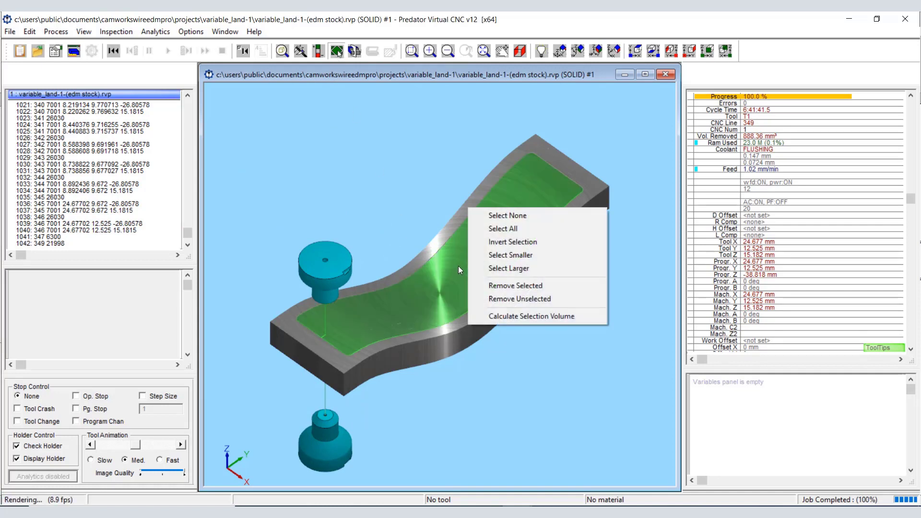
click(496, 287)
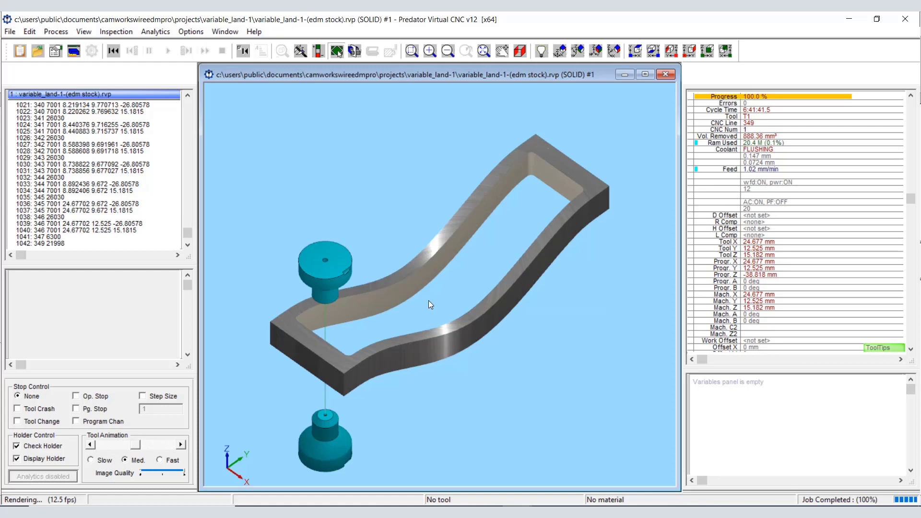